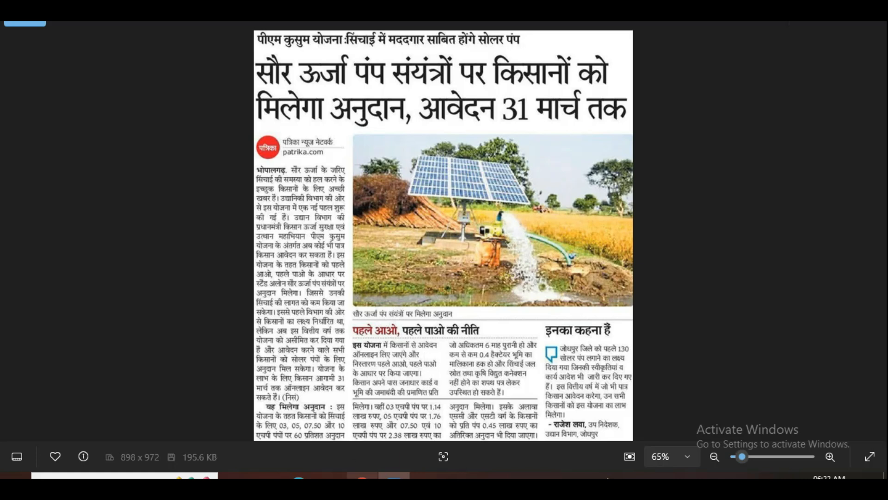
# Switch from the image viewer to the browser and open the farmer/citizen login page of the RajKisan site.
pyautogui.moveTo(362, 476)
pyautogui.click(358, 441)
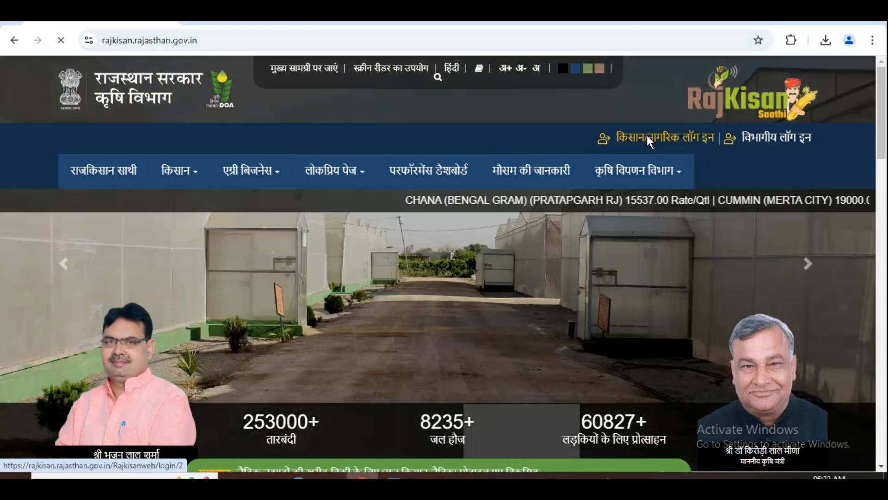
pyautogui.click(647, 135)
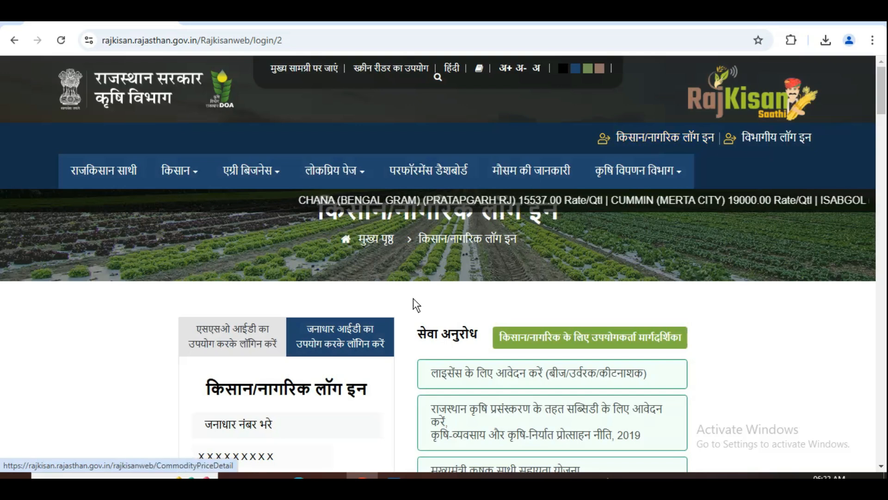
# Enter the family's Jan Aadhaar number in the farmer/citizen login form and submit it.
pyautogui.scroll(-4, 332, 368)
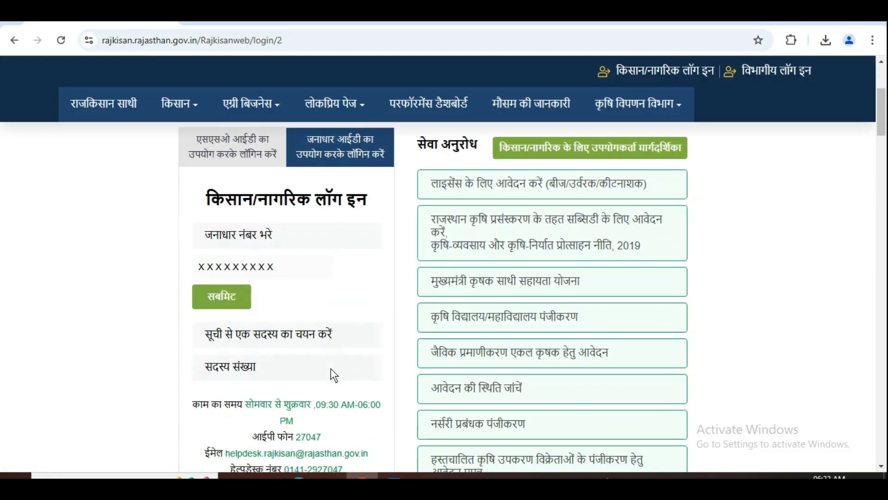
pyautogui.scroll(-1, 332, 368)
pyautogui.click(235, 240)
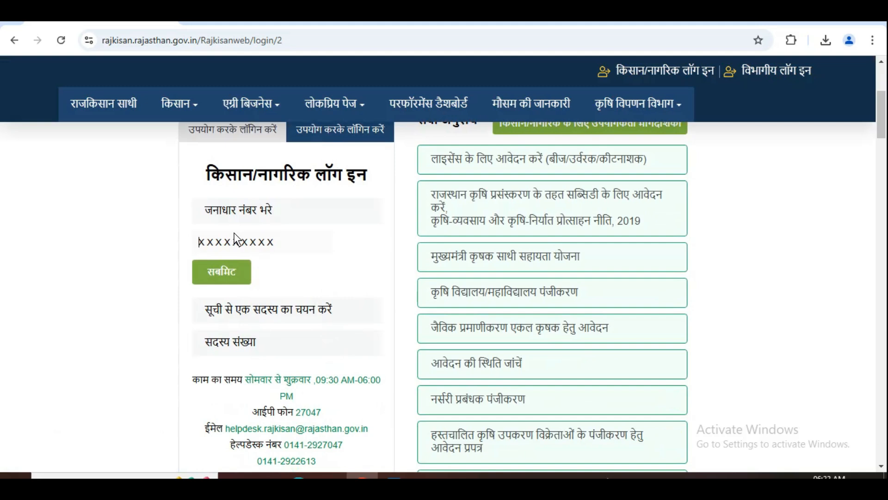
pyautogui.write('45')
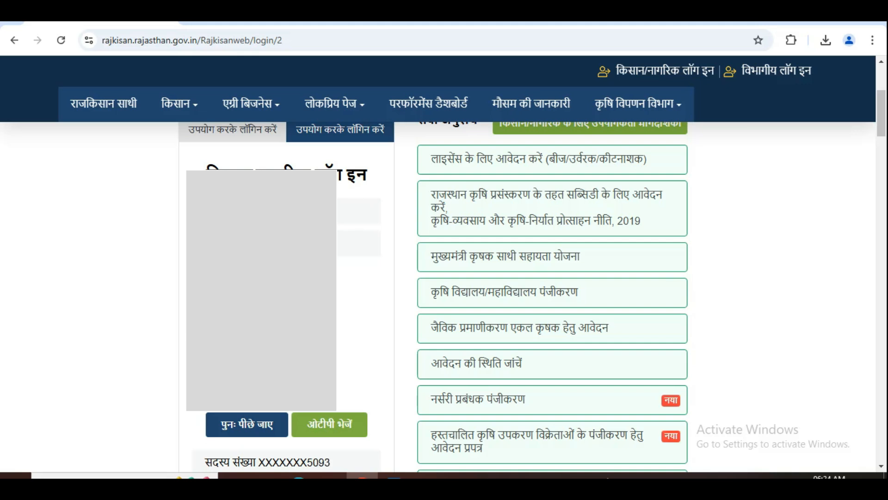
# Request an OTP for the family member, accept the first Aadhaar authentication consent and send the code to the registered mobile.
pyautogui.click(344, 417)
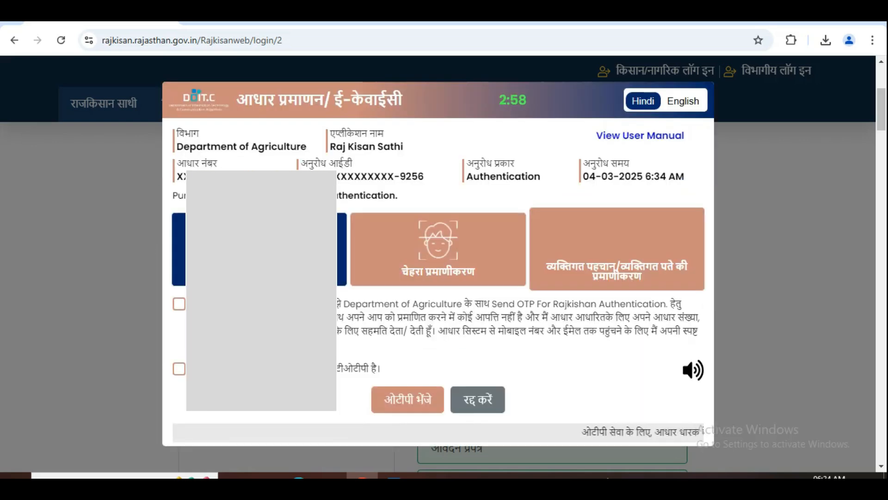
pyautogui.click(179, 304)
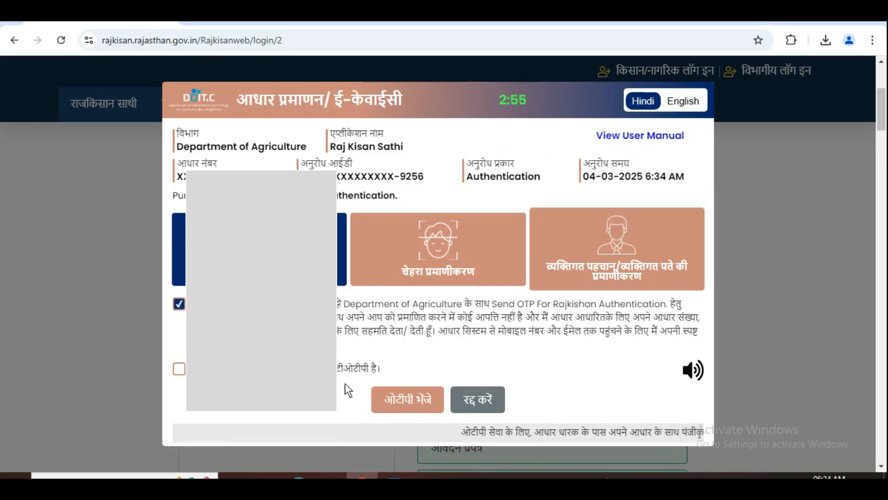
pyautogui.click(401, 403)
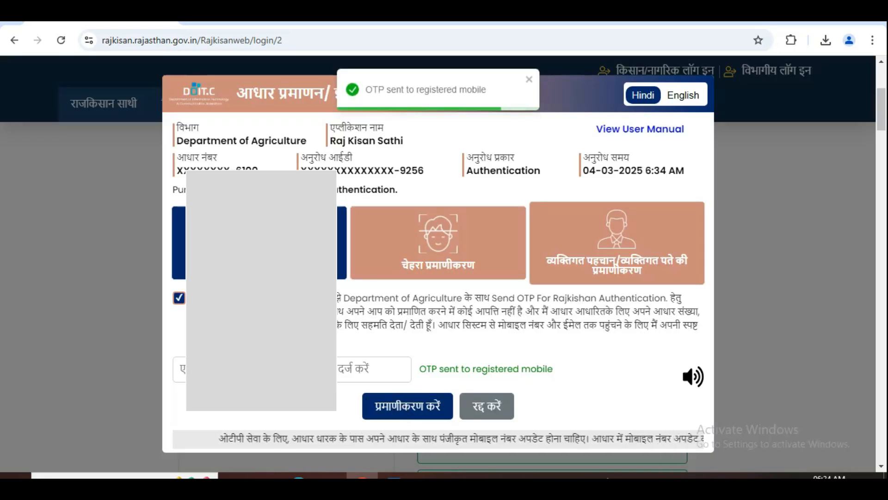
# Enter the received OTP and authenticate to log in to the citizen dashboard.
pyautogui.click(353, 369)
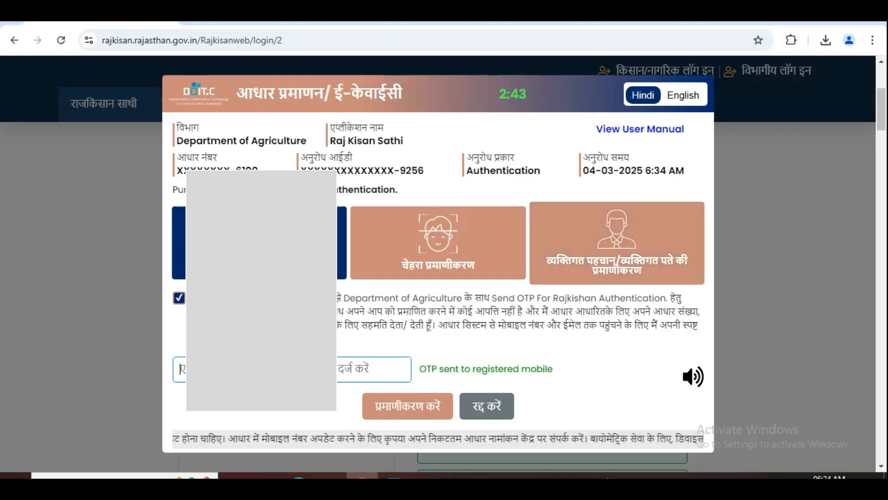
pyautogui.write('8')
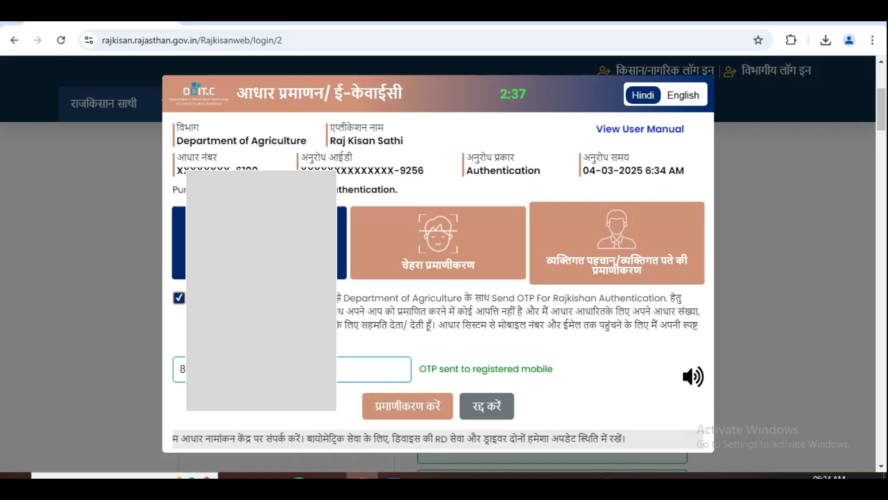
pyautogui.click(395, 412)
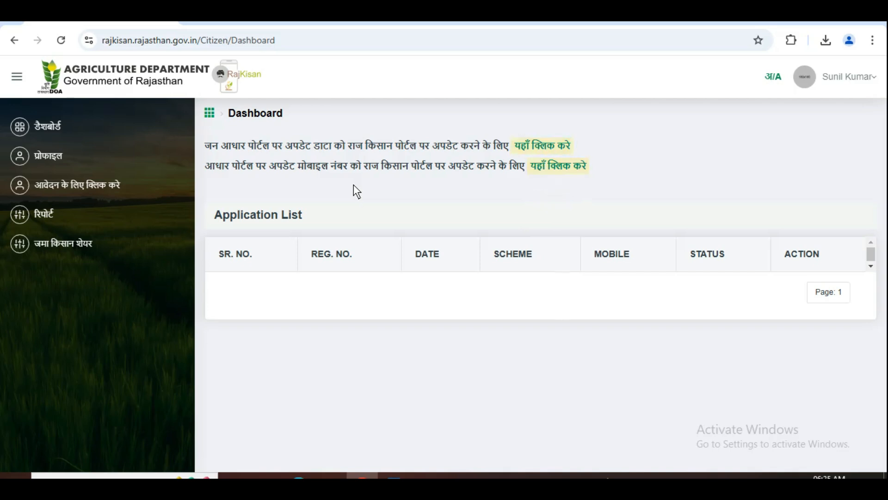
# Start a new application and open the Solar Pump Set Subsidy from the horticulture subsidy services.
pyautogui.click(99, 181)
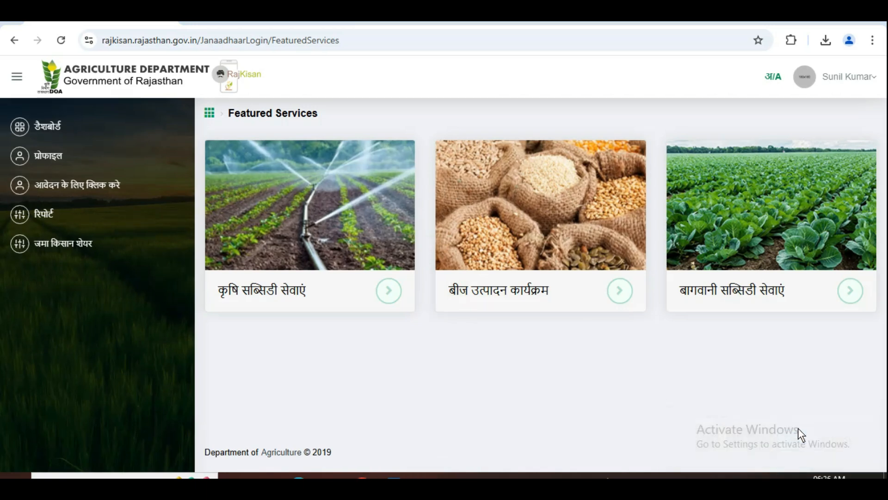
pyautogui.click(744, 291)
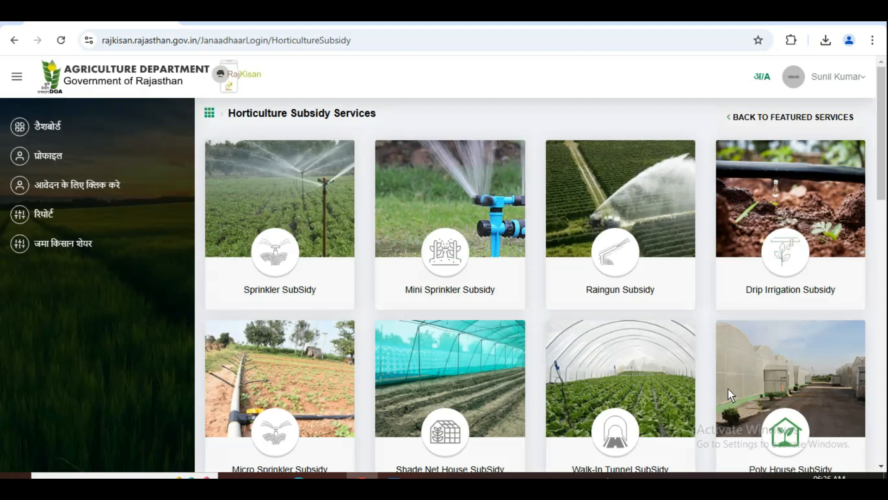
pyautogui.scroll(-2, 728, 388)
pyautogui.scroll(-4, 728, 391)
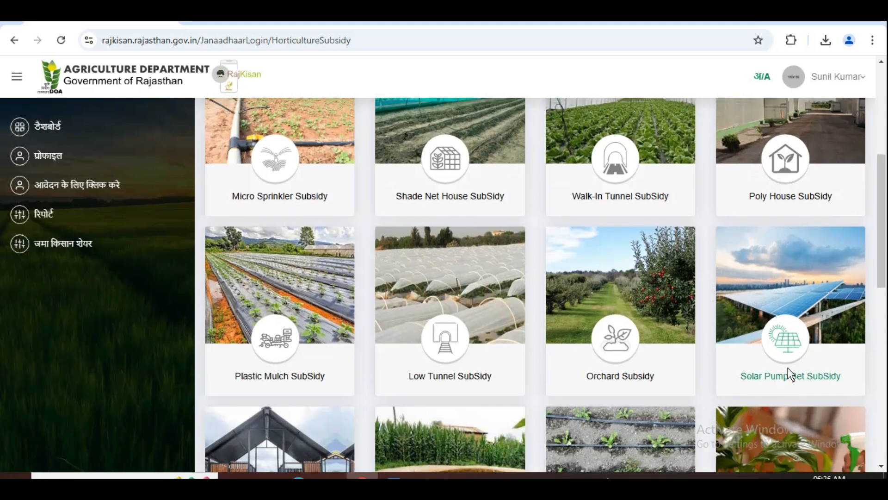
pyautogui.click(792, 374)
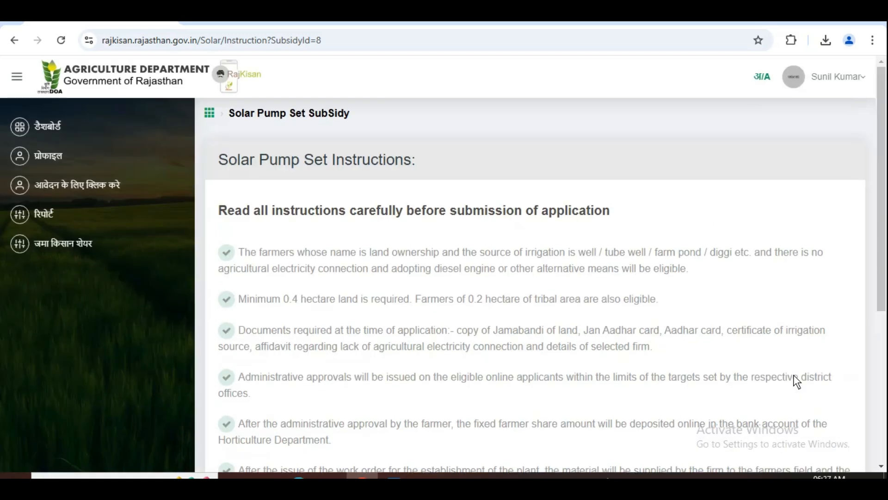
# Confirm having read the solar pump set instructions, continue to the registration form and close the farmer-category notice.
pyautogui.scroll(-5, 485, 333)
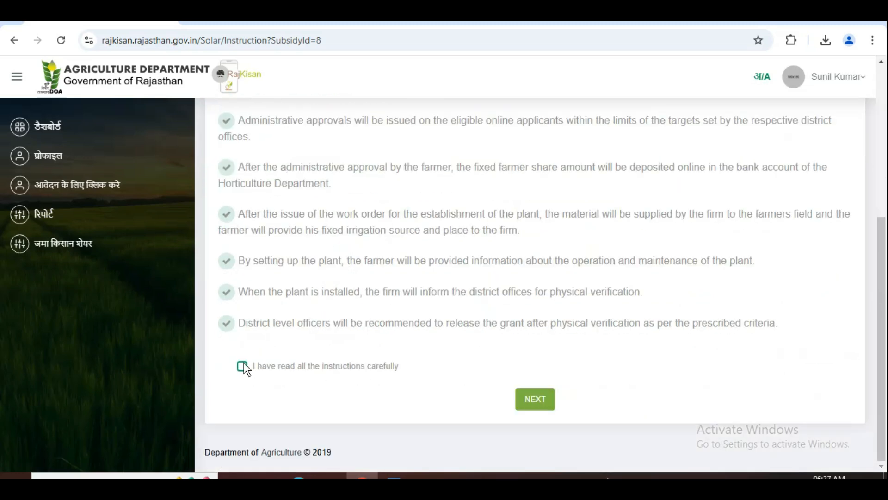
pyautogui.click(537, 396)
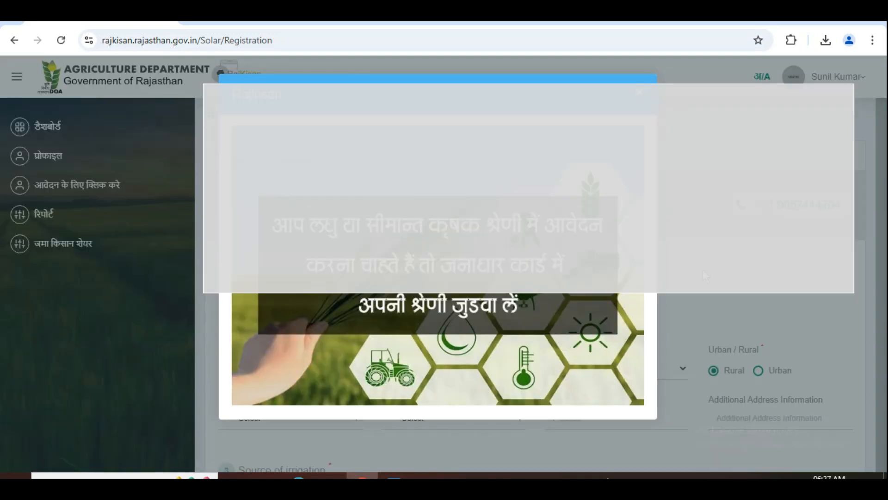
pyautogui.click(640, 94)
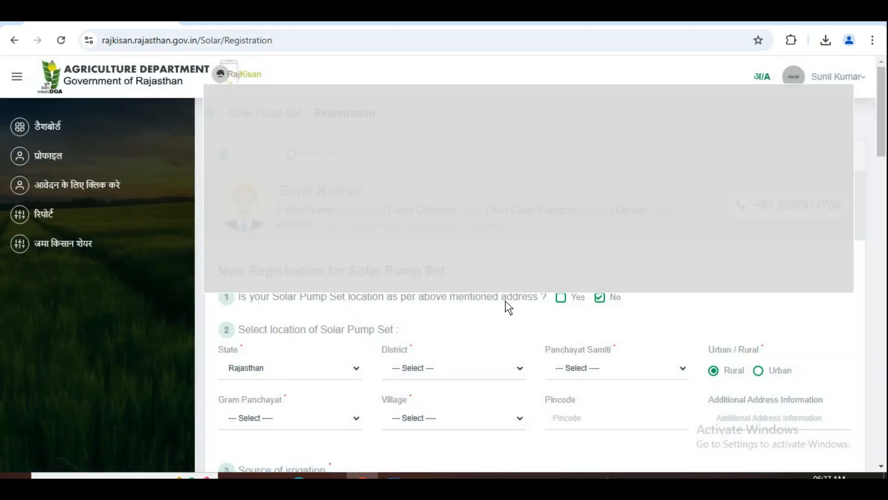
# Examine the pump location section of the registration form, including the District and Panchayat Samiti fields.
pyautogui.scroll(-1, 505, 300)
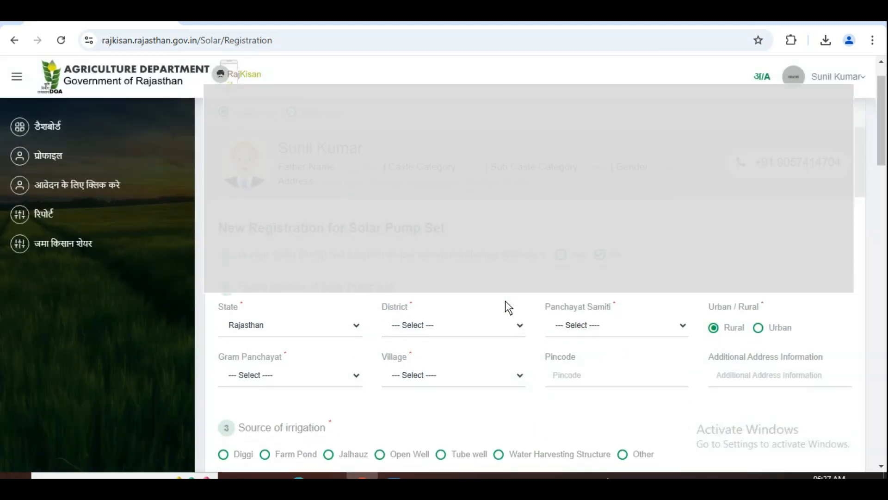
pyautogui.scroll(-2, 506, 302)
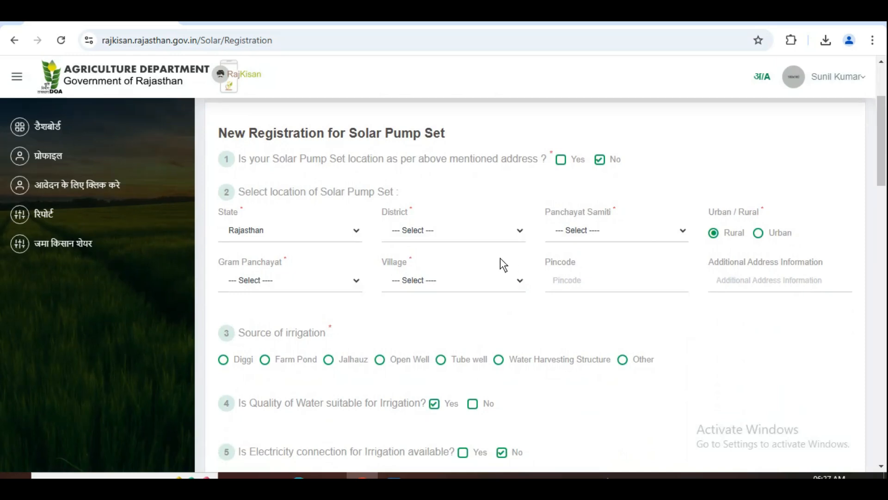
pyautogui.click(425, 237)
pyautogui.click(425, 236)
pyautogui.click(584, 237)
pyautogui.click(584, 237)
# Set the source of irrigation to Tube well with a depth of 50 m.
pyautogui.scroll(-2, 674, 334)
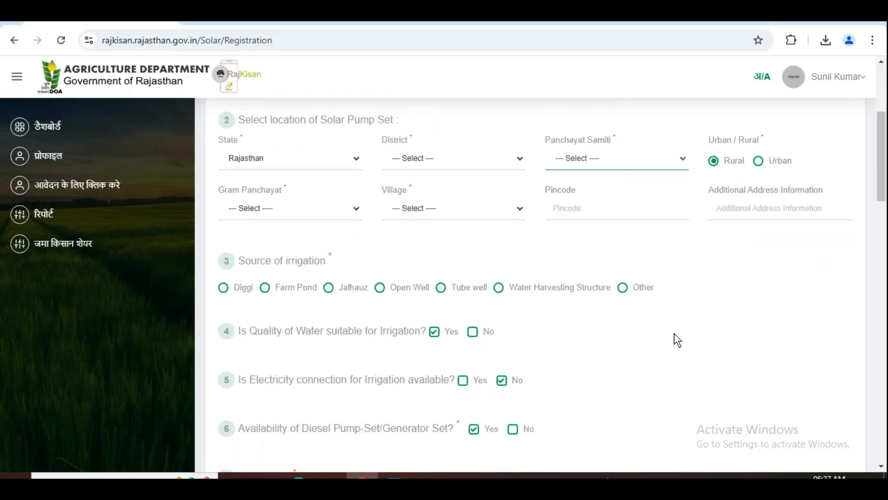
pyautogui.scroll(-1, 674, 333)
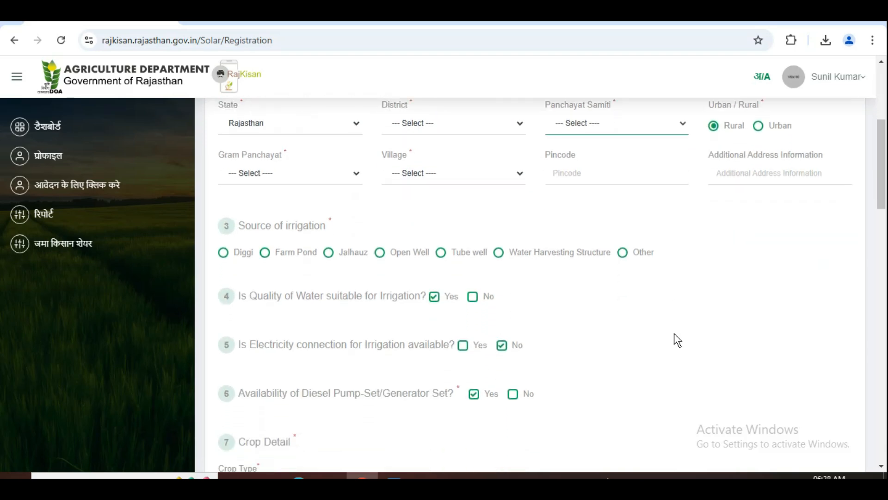
pyautogui.scroll(-1, 674, 332)
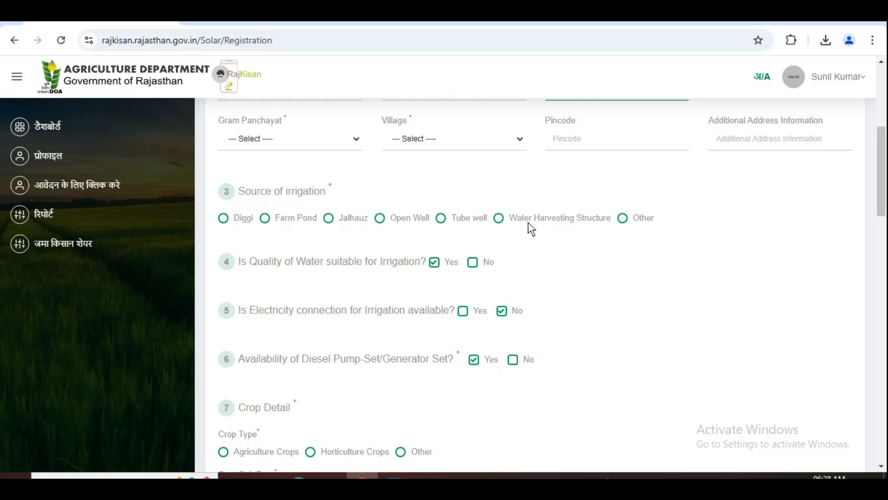
pyautogui.click(441, 218)
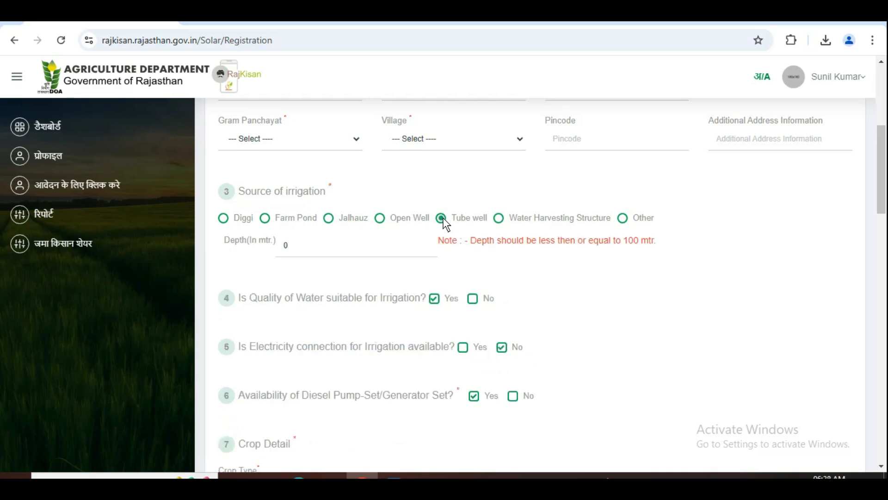
pyautogui.click(353, 251)
pyautogui.write('50')
pyautogui.click(716, 314)
# Set the crop type to Agriculture Crops, sub type Kharif, with crops Bajra, Blackgram, Guar and Jowar.
pyautogui.scroll(-3, 716, 315)
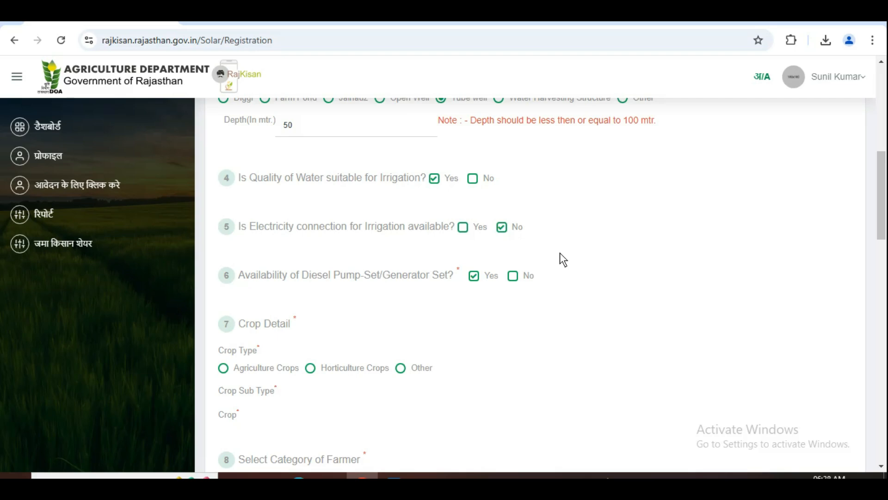
pyautogui.scroll(-1, 559, 254)
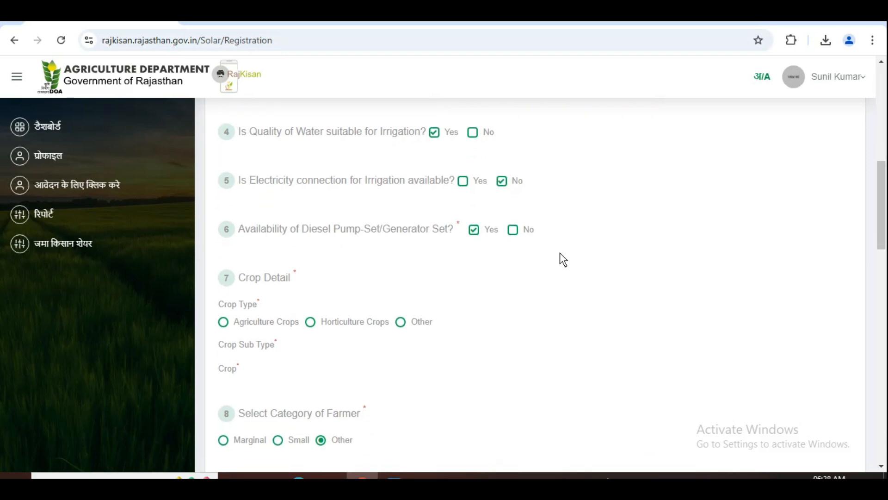
pyautogui.scroll(-1, 560, 252)
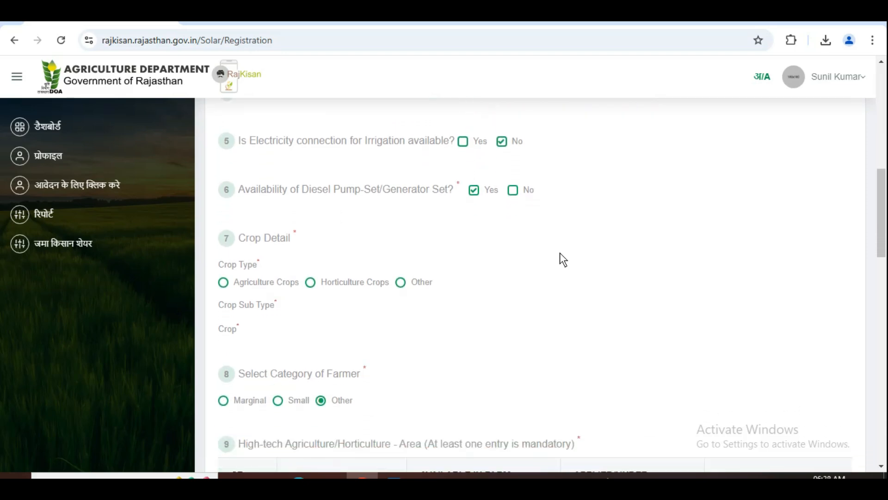
pyautogui.scroll(-1, 560, 252)
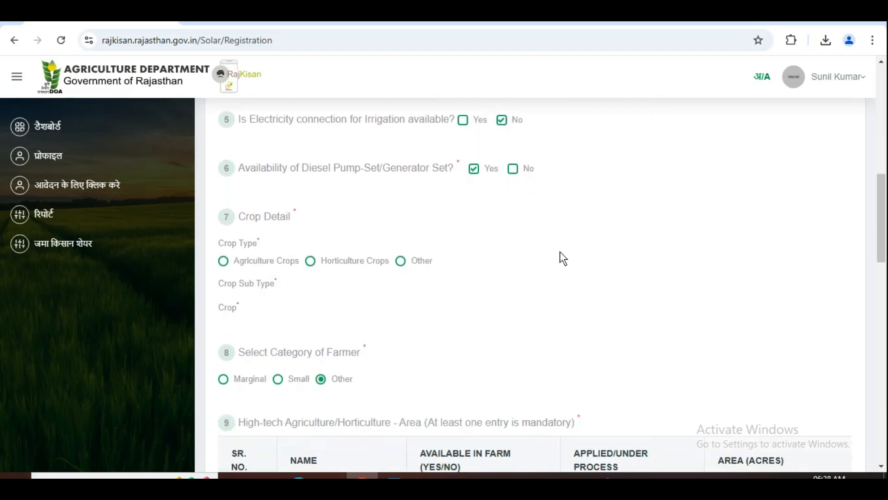
pyautogui.scroll(-1, 560, 251)
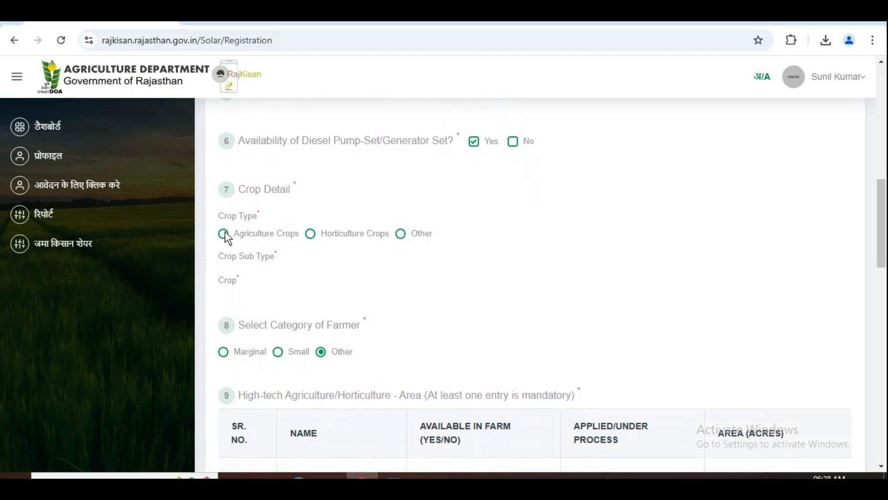
pyautogui.click(310, 232)
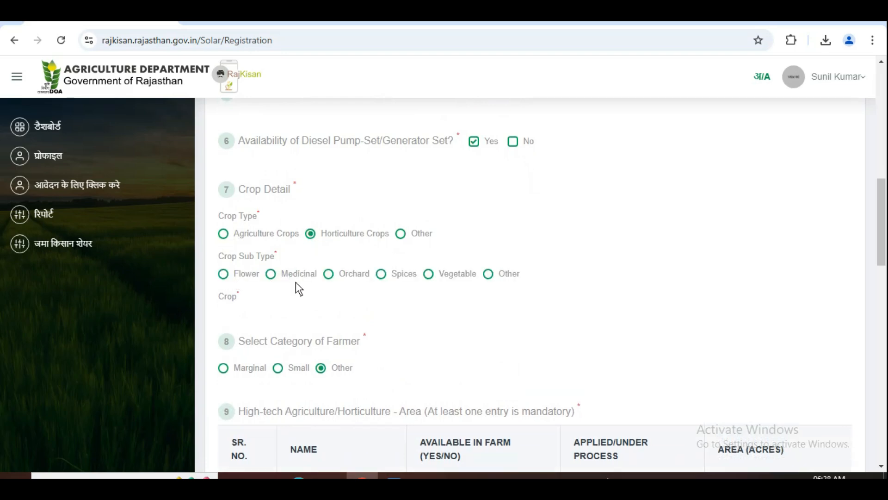
pyautogui.click(223, 233)
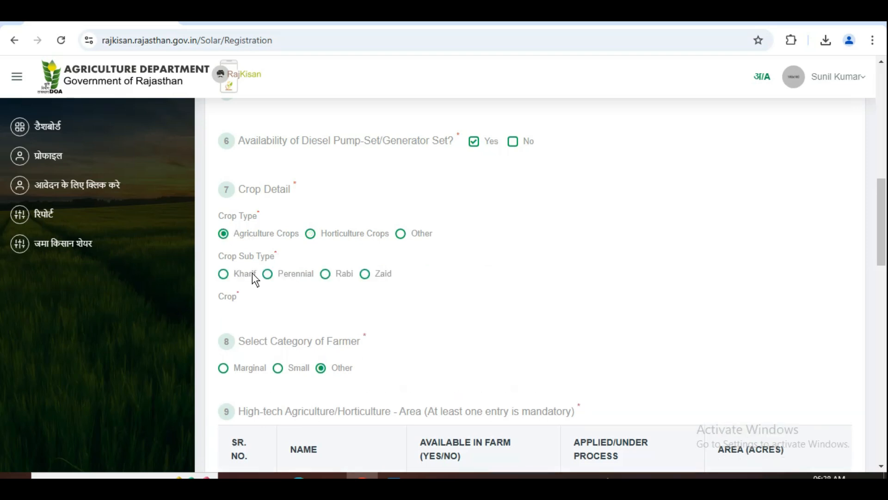
pyautogui.click(224, 273)
pyautogui.click(251, 315)
pyautogui.click(296, 330)
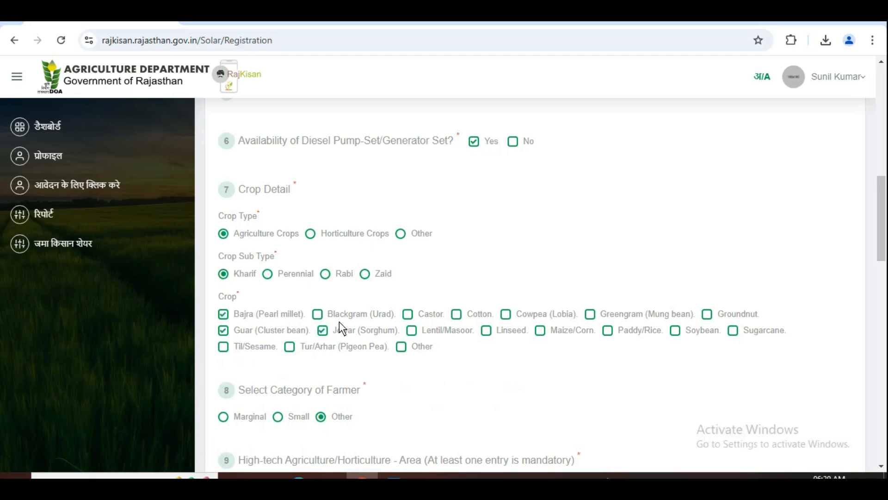
# Examine the farmer category options and the high-tech agriculture/horticulture area table.
pyautogui.scroll(-3, 382, 394)
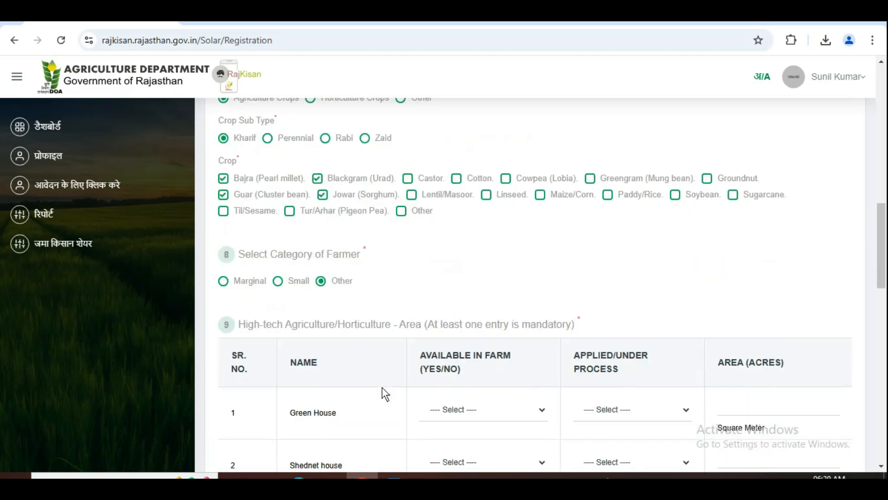
pyautogui.scroll(-2, 382, 394)
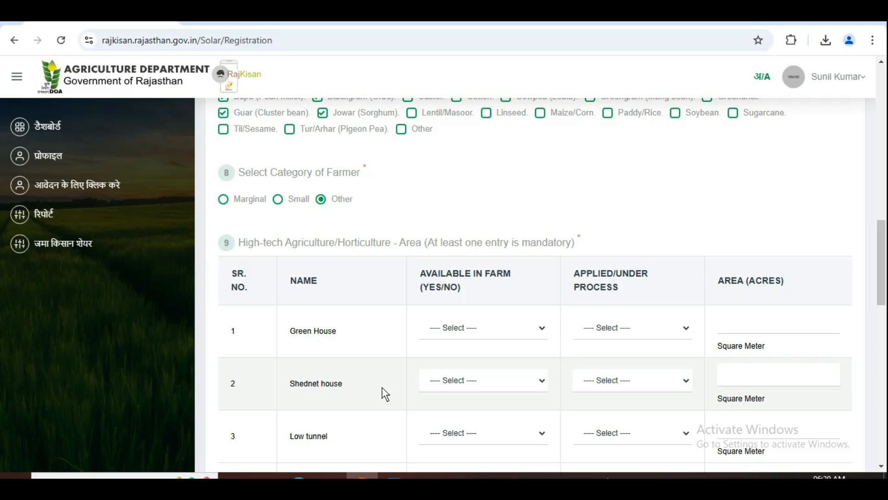
pyautogui.scroll(-1, 385, 393)
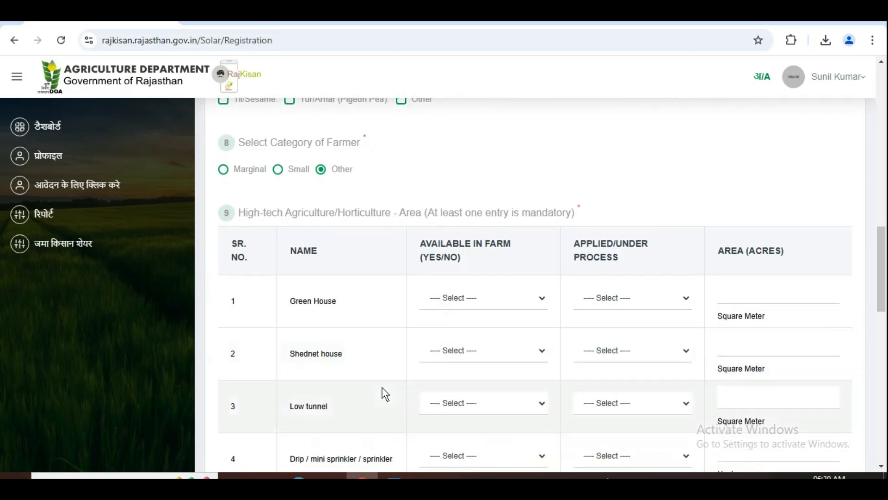
# In the high-tech agriculture/horticulture area table, set the Other row's availability in farm to Yes.
pyautogui.scroll(-1, 385, 393)
pyautogui.scroll(-1, 386, 393)
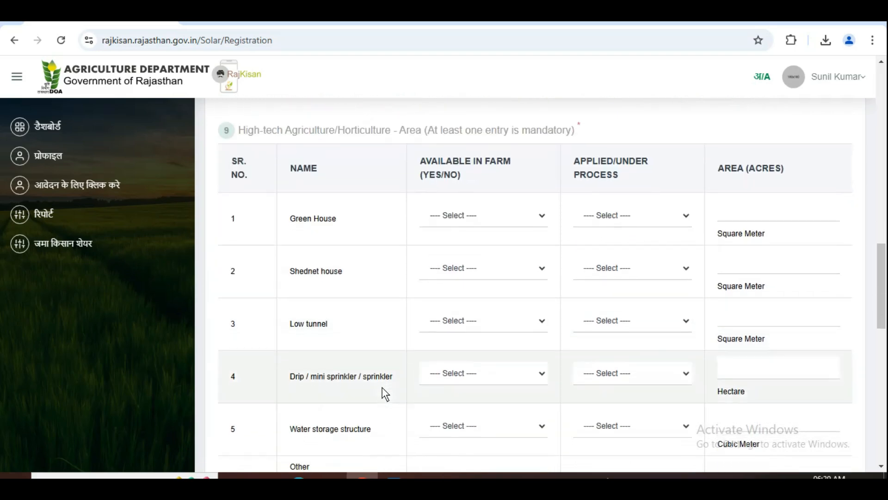
pyautogui.scroll(-4, 385, 393)
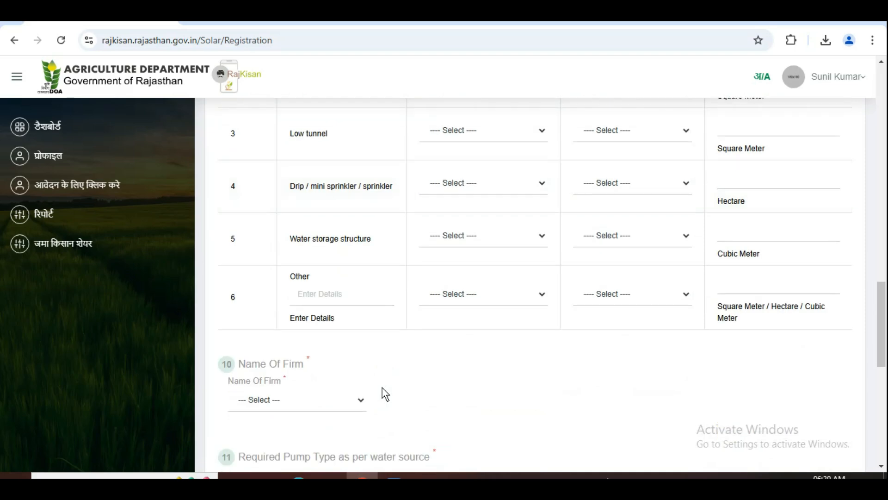
pyautogui.click(316, 298)
pyautogui.click(461, 295)
pyautogui.click(457, 328)
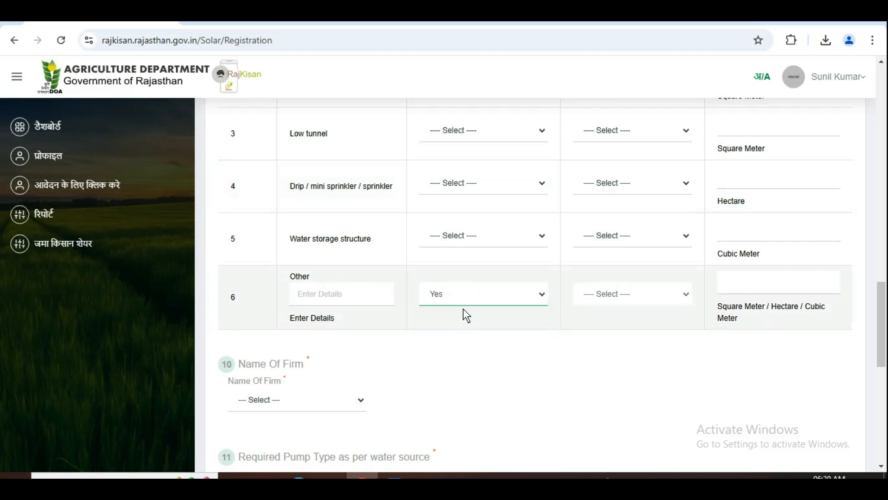
pyautogui.scroll(5, 463, 309)
pyautogui.scroll(-3, 463, 309)
pyautogui.scroll(3, 463, 308)
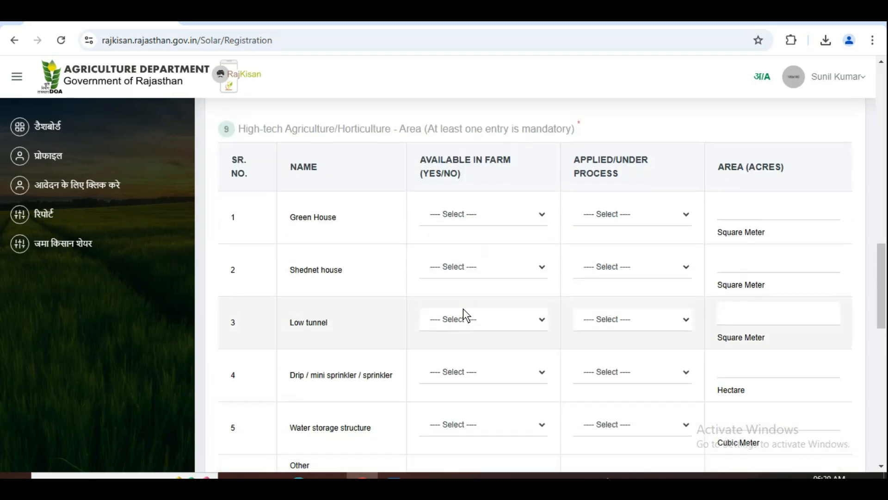
pyautogui.scroll(-5, 463, 308)
pyautogui.click(624, 204)
pyautogui.click(749, 199)
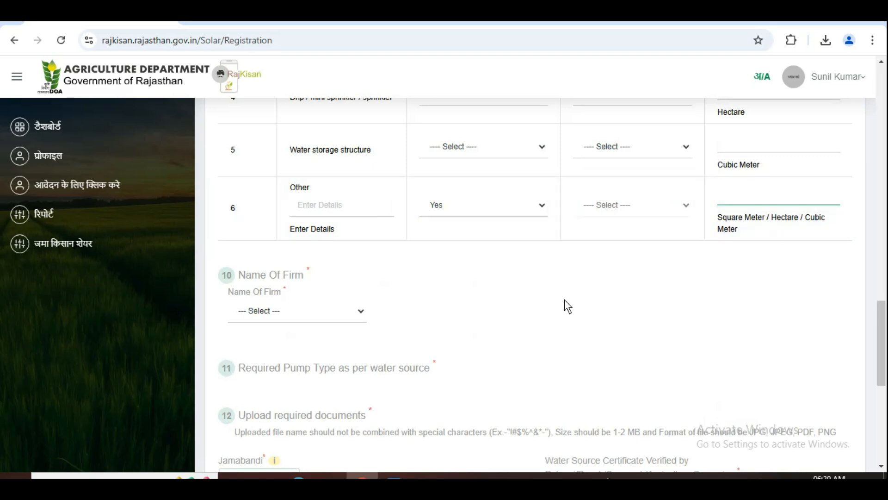
# Choose M/s Shakti Pumps (I) Ltd. as the name of the firm.
pyautogui.scroll(-2, 564, 299)
pyautogui.scroll(-1, 568, 306)
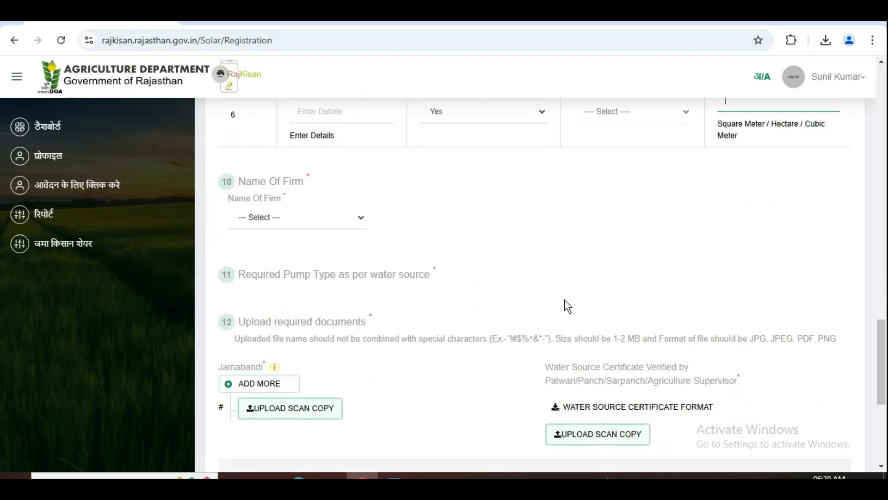
pyautogui.click(311, 223)
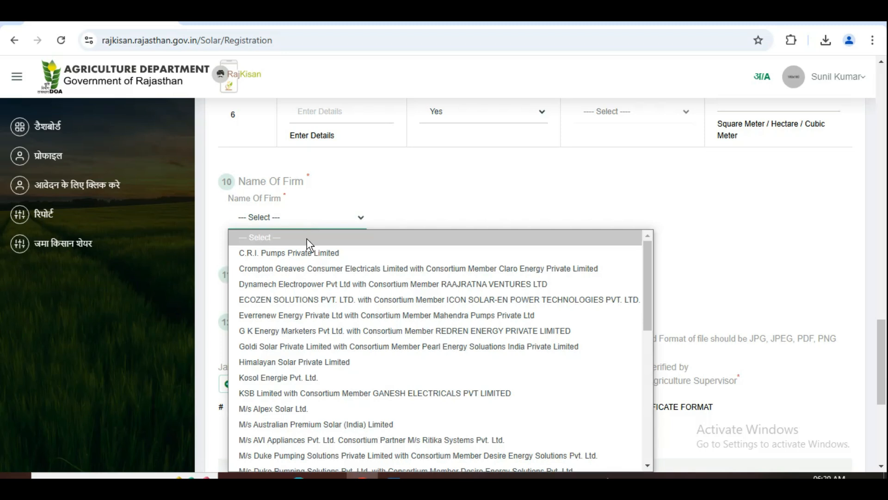
pyautogui.press('End')
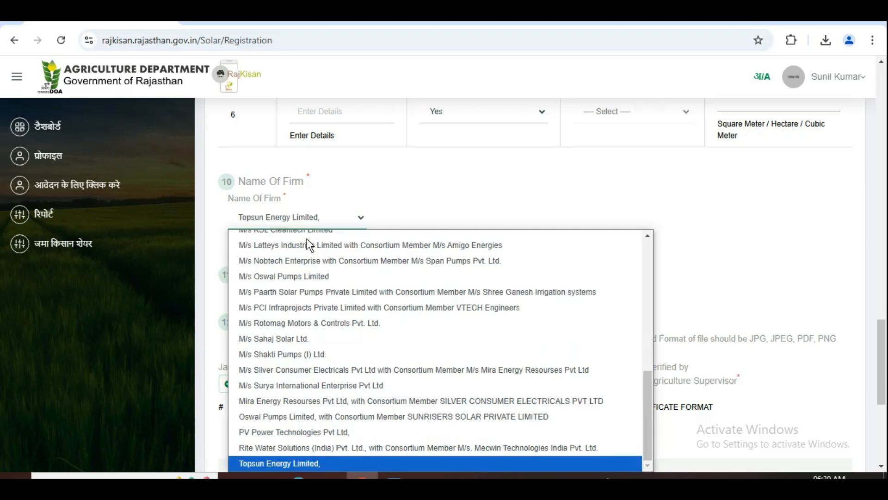
pyautogui.press('Up')
pyautogui.press('Up')
pyautogui.press('Down')
pyautogui.press('Up')
pyautogui.press('Up')
pyautogui.press('Up')
pyautogui.press('Up')
pyautogui.press('Up')
pyautogui.press('Up')
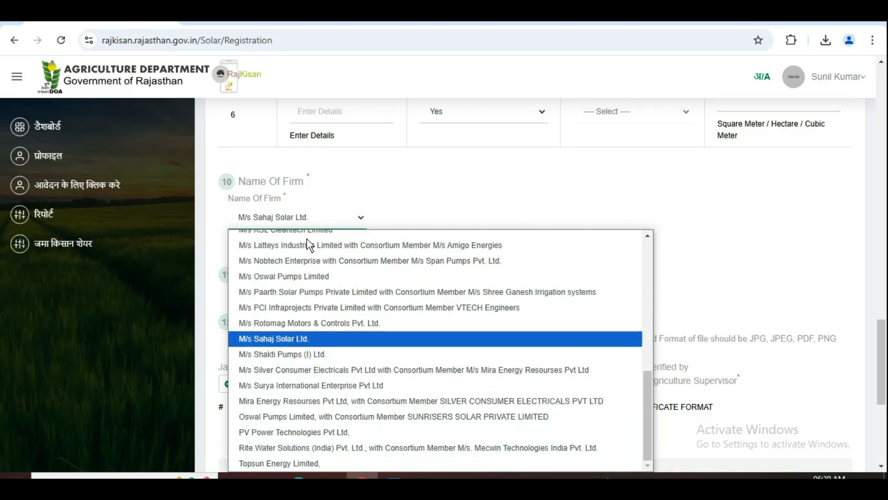
pyautogui.press('Down')
pyautogui.press('Return')
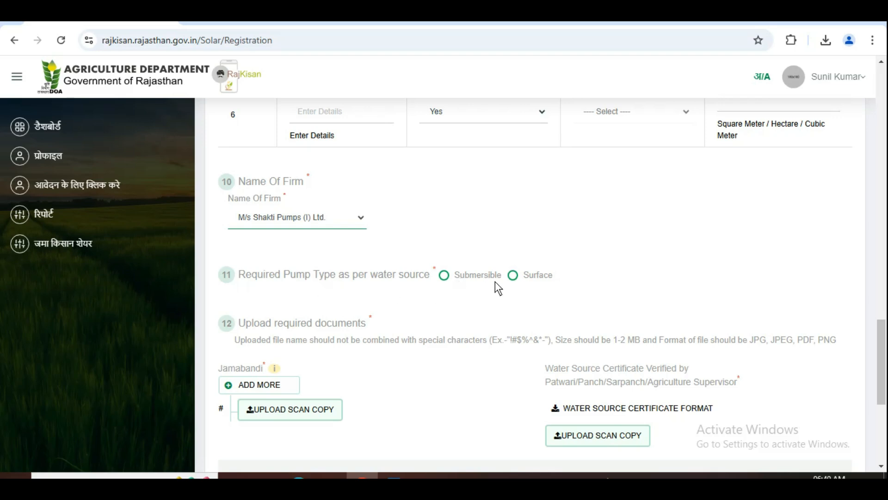
# Set the required pump to Submersible, DC, with a Water Filled motor, USPC controller and 10 HP capacity.
pyautogui.click(445, 276)
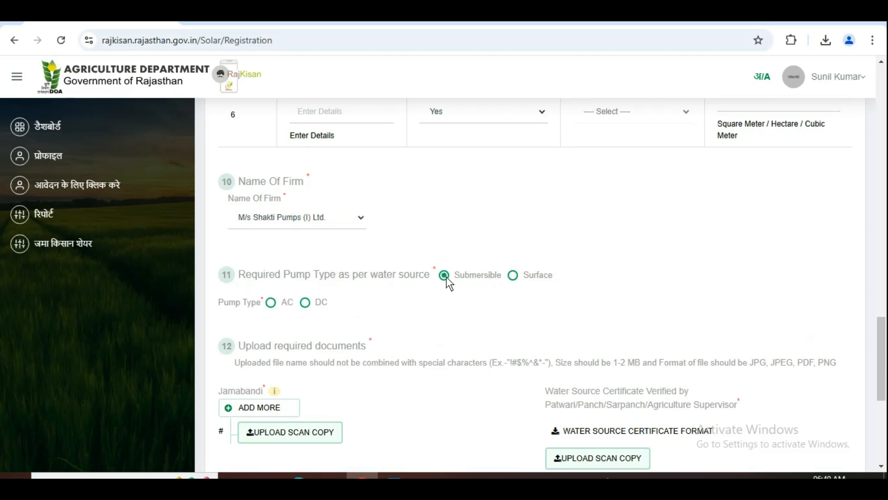
pyautogui.click(306, 303)
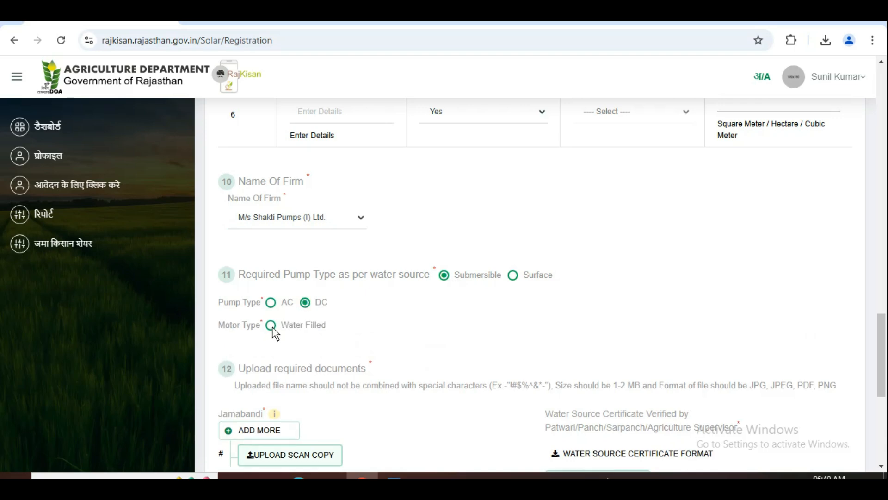
pyautogui.click(272, 326)
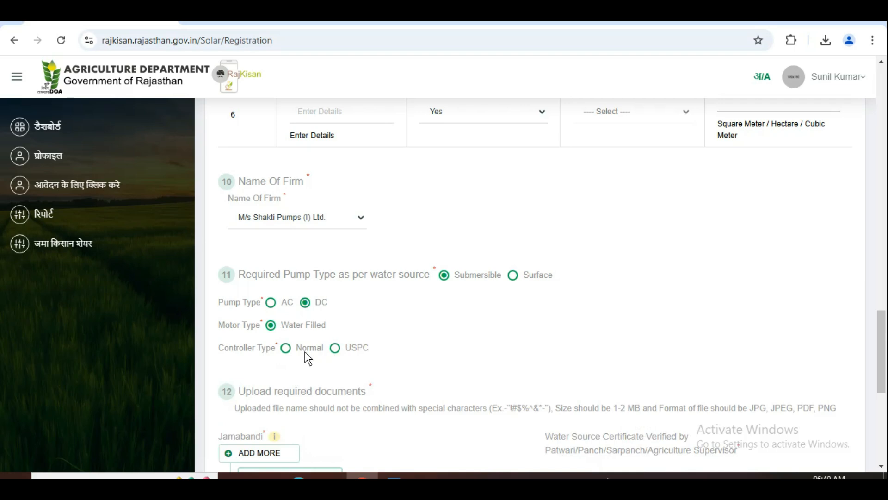
pyautogui.click(335, 348)
pyautogui.scroll(-1, 334, 348)
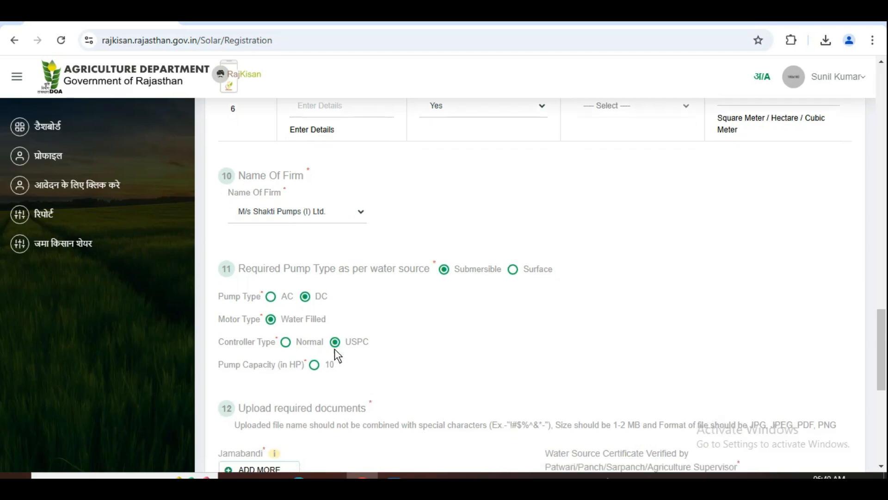
pyautogui.click(314, 323)
# Open the water source certificate format PDF, read through its affidavit and signature fields, and return to the registration form.
pyautogui.scroll(-2, 314, 326)
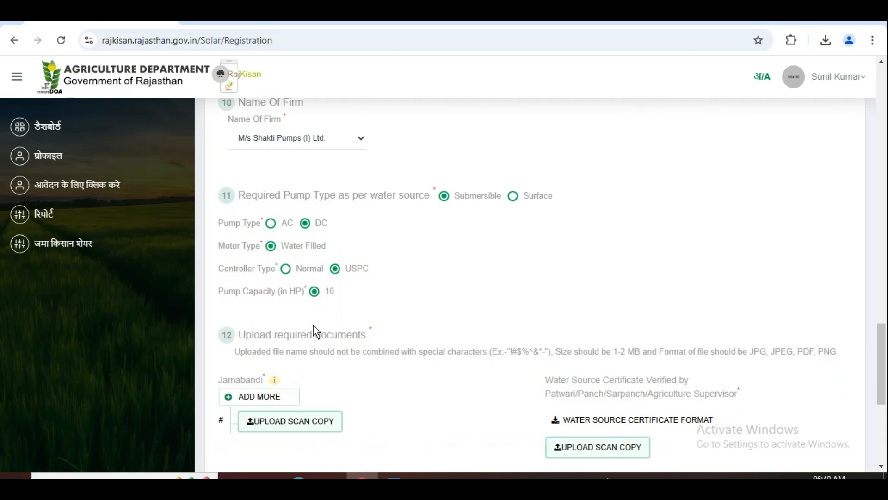
pyautogui.scroll(-1, 313, 325)
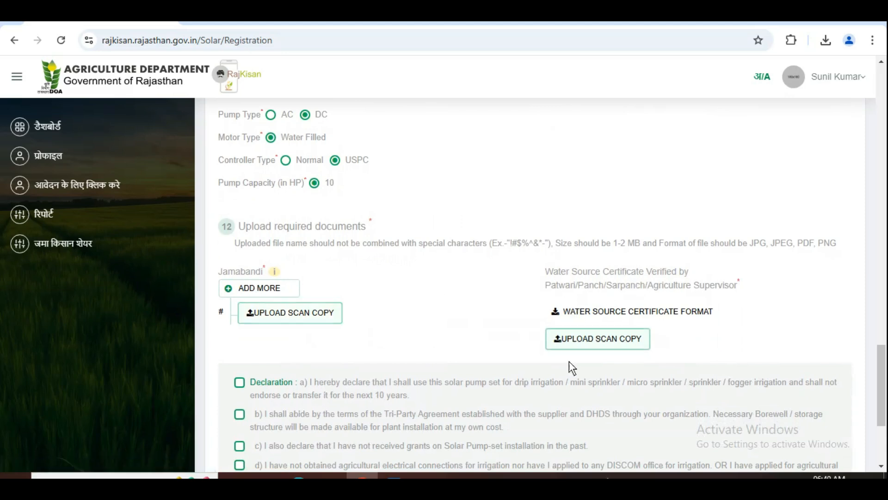
pyautogui.click(587, 309)
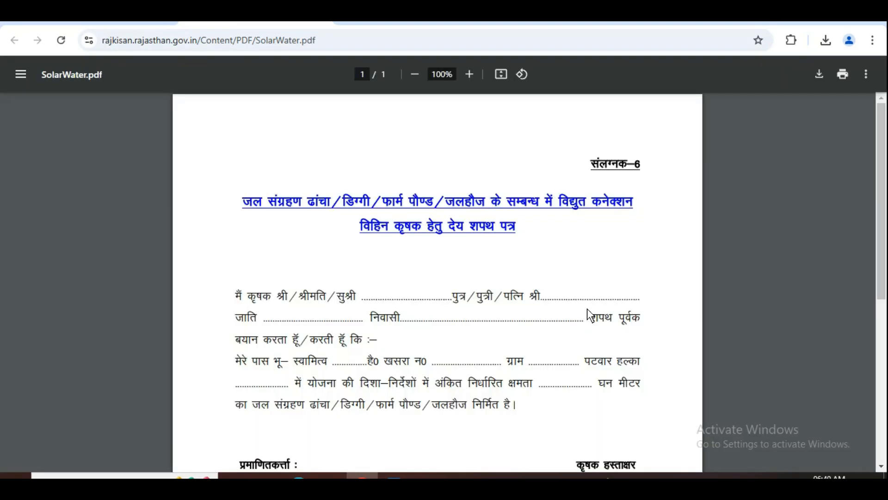
pyautogui.scroll(-2, 587, 308)
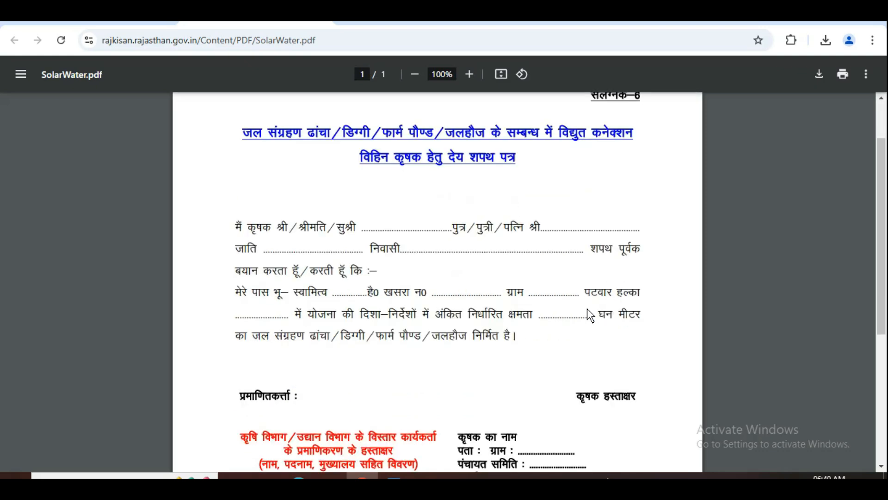
pyautogui.scroll(-2, 587, 308)
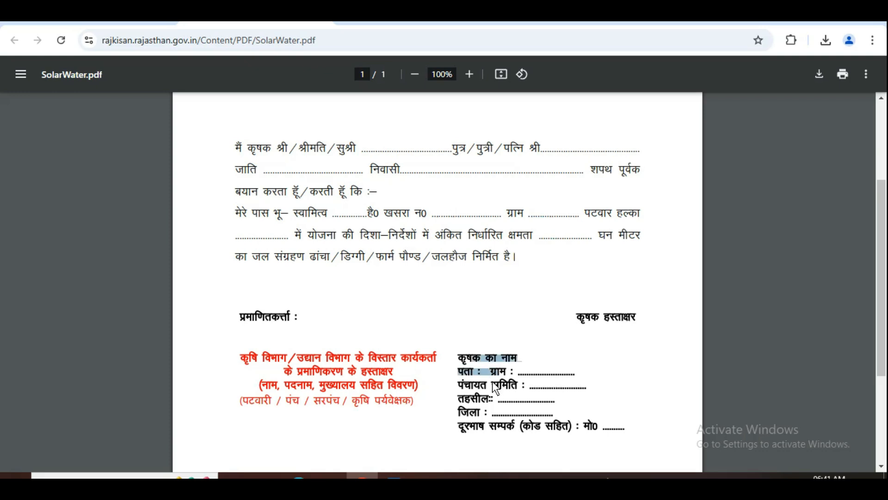
pyautogui.scroll(-3, 492, 381)
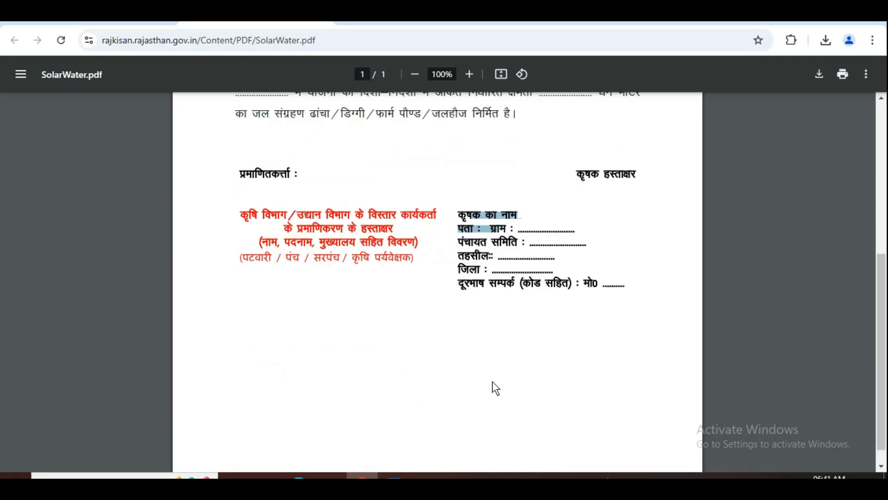
pyautogui.click(99, 14)
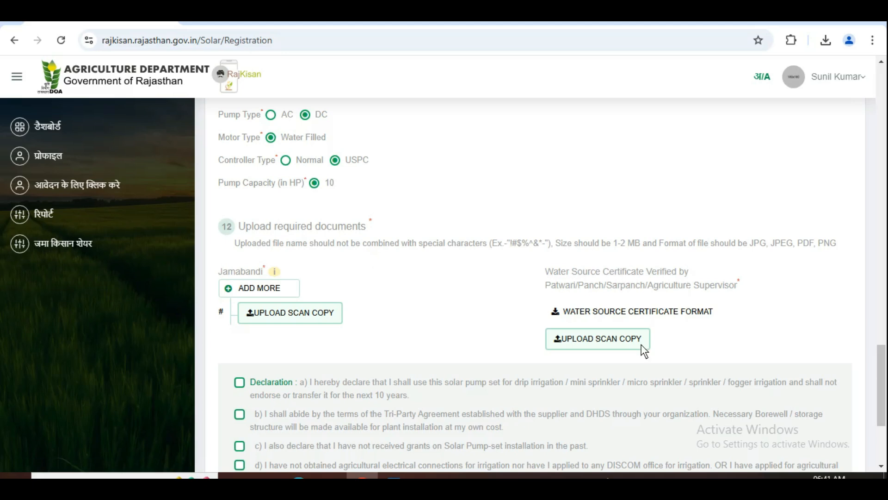
# Examine the declaration statements a to f below the document upload section of the registration form.
pyautogui.scroll(-1, 510, 348)
pyautogui.scroll(-1, 511, 347)
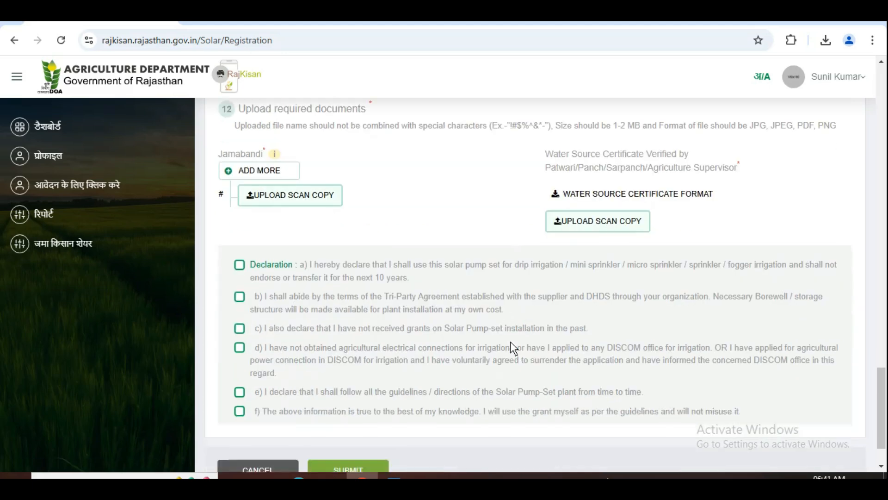
pyautogui.scroll(-1, 421, 323)
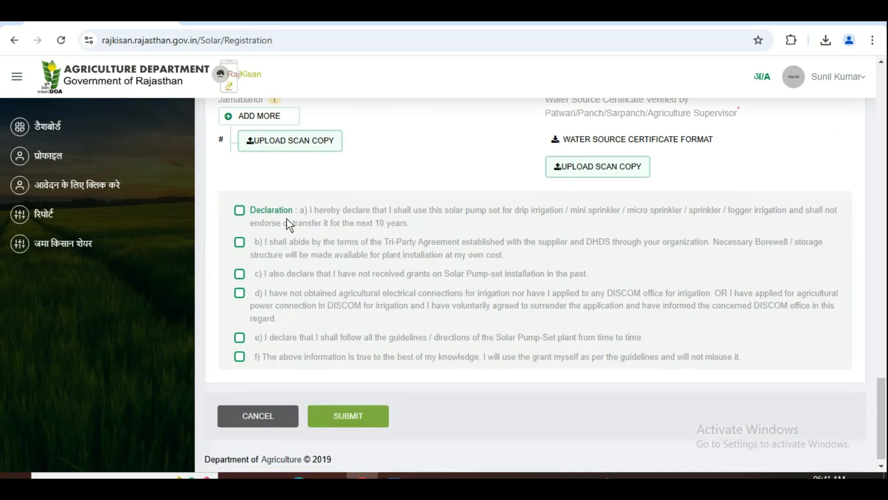